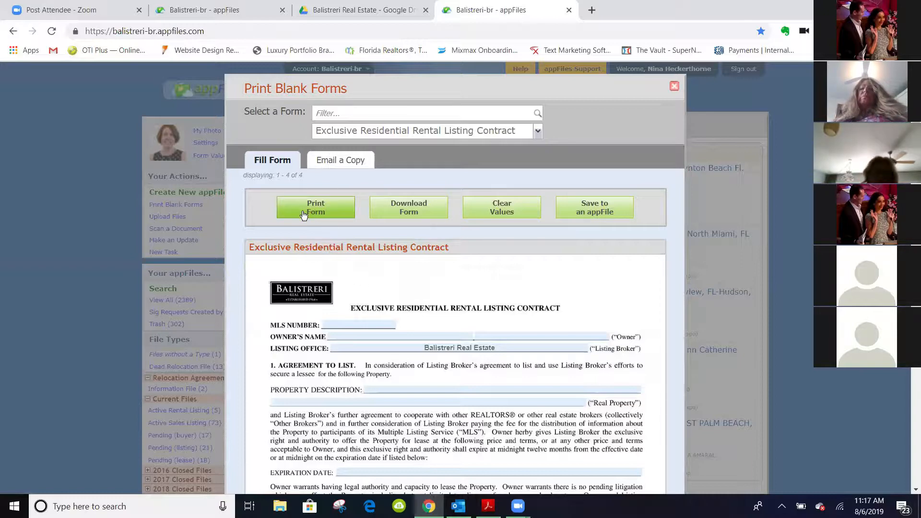
Click into the MLS Number and Owner's Name blanks, then close the blank contract form
{"action": "left_click", "coordinate": [354, 324]}
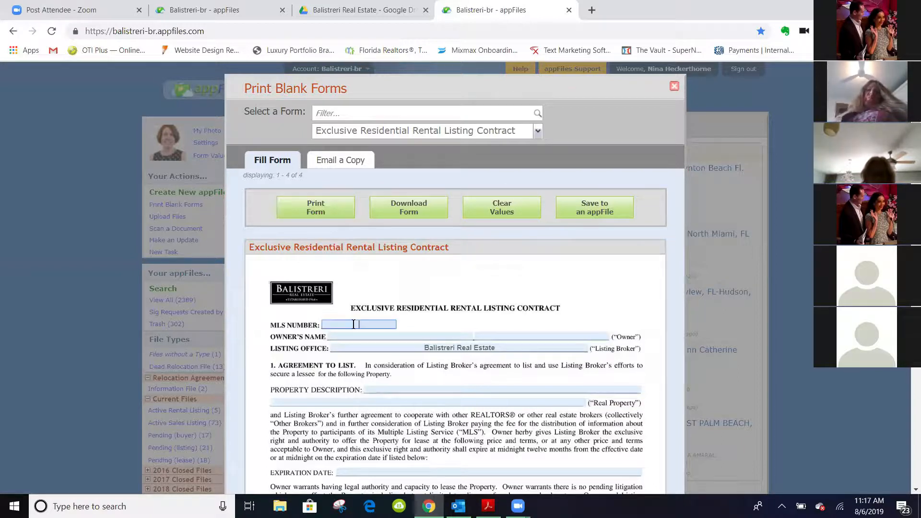
{"action": "left_click", "coordinate": [376, 335]}
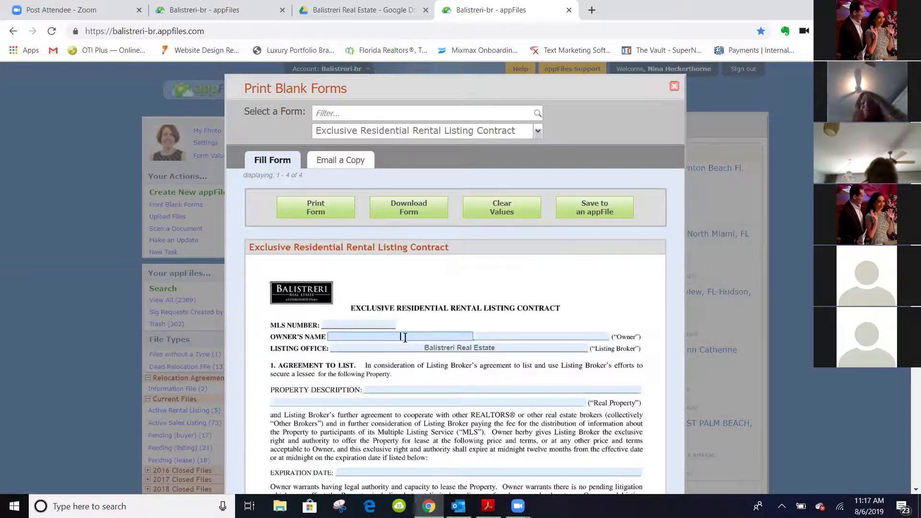
{"action": "left_click", "coordinate": [552, 335]}
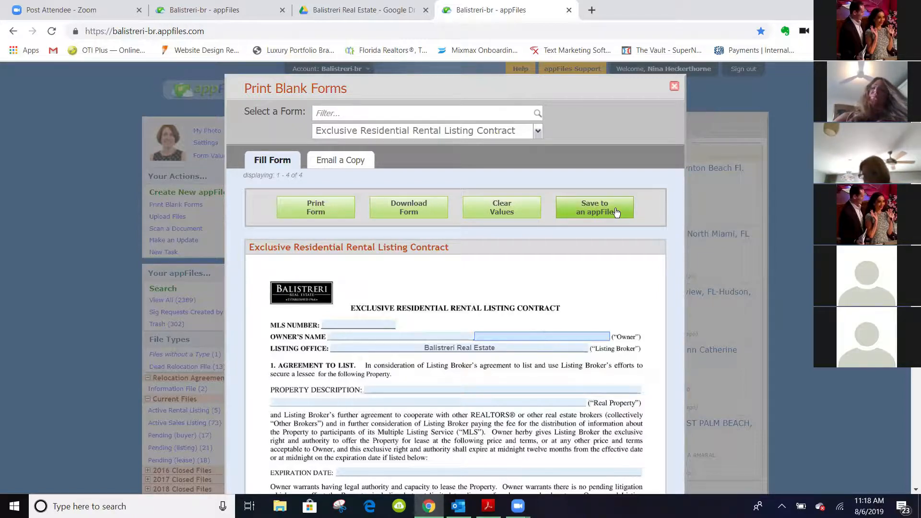
{"action": "left_click", "coordinate": [359, 323]}
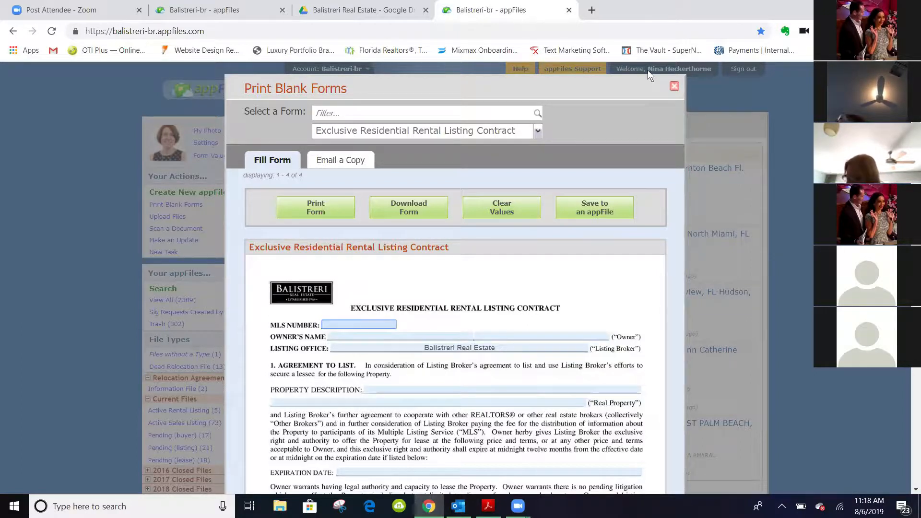
{"action": "left_click", "coordinate": [674, 87]}
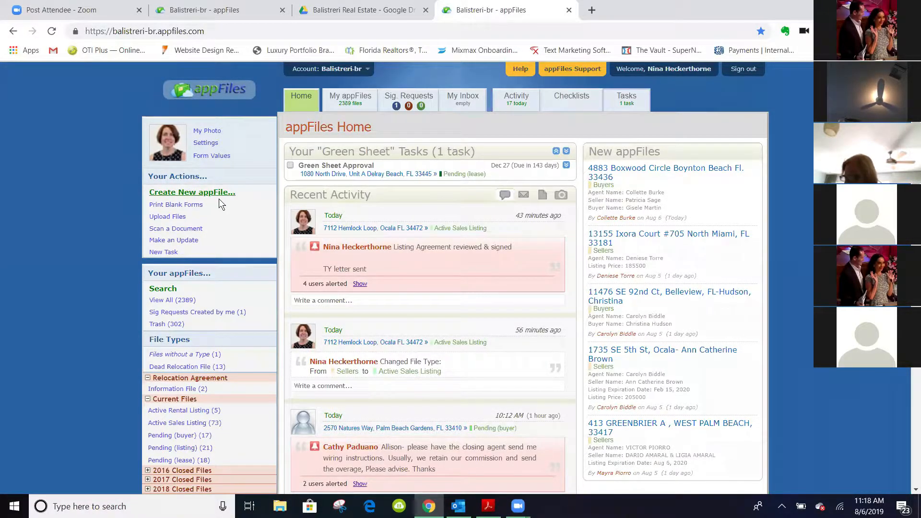
{"action": "left_click", "coordinate": [164, 218]}
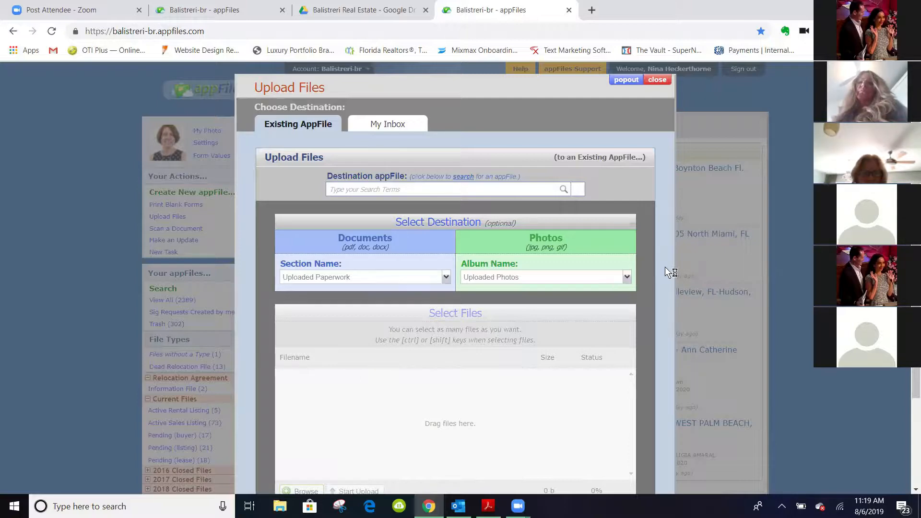
{"action": "scroll", "coordinate": [665, 267], "scroll_direction": "down", "scroll_amount": 2}
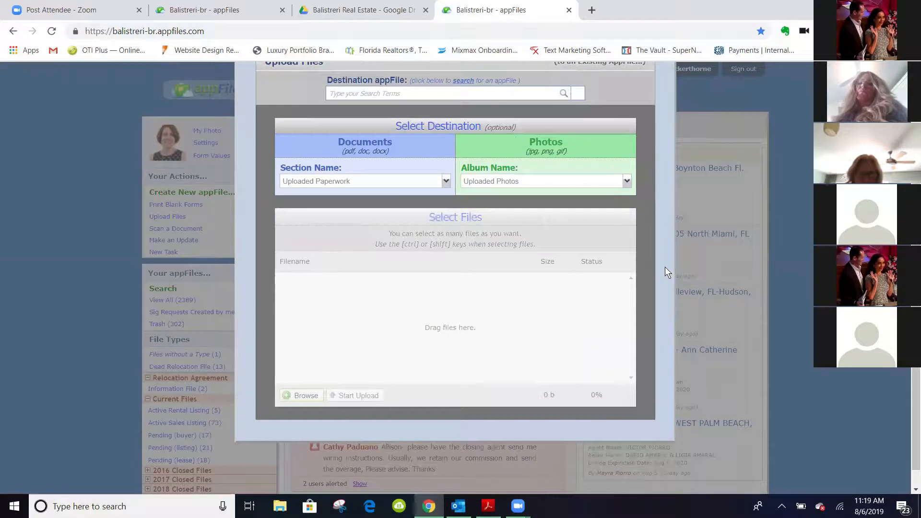
{"action": "left_click", "coordinate": [301, 395]}
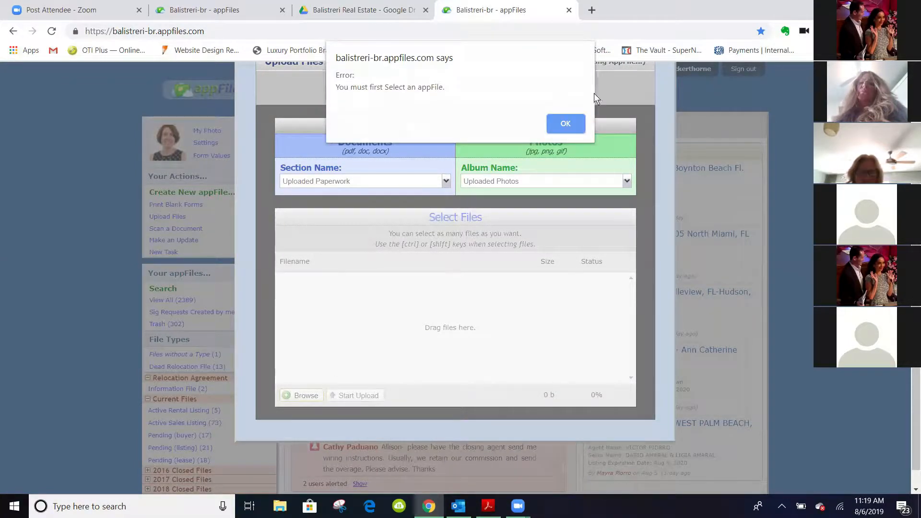
{"action": "left_click", "coordinate": [564, 126]}
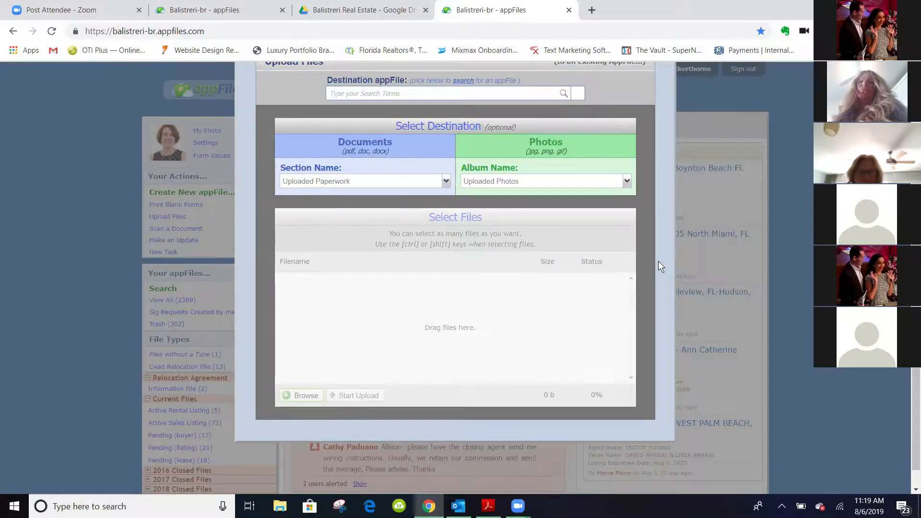
{"action": "scroll", "coordinate": [658, 261], "scroll_direction": "up", "scroll_amount": 1}
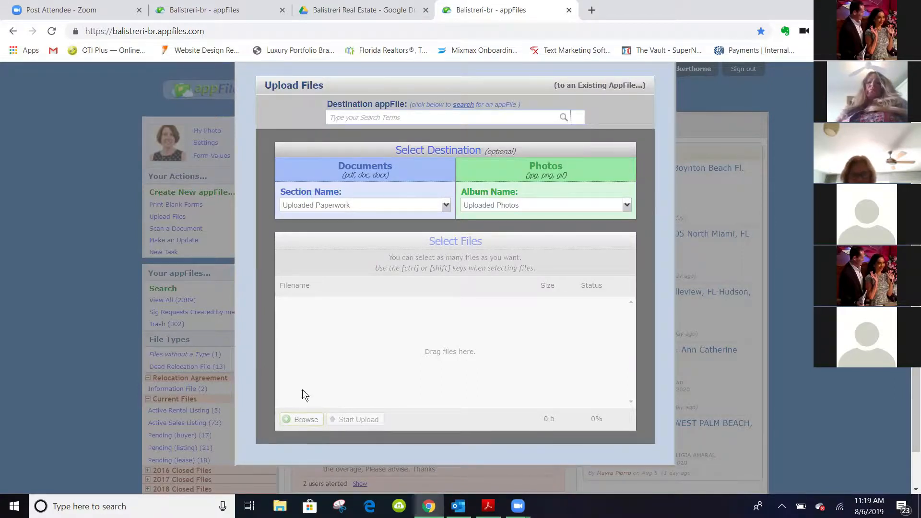
{"action": "left_click", "coordinate": [300, 420]}
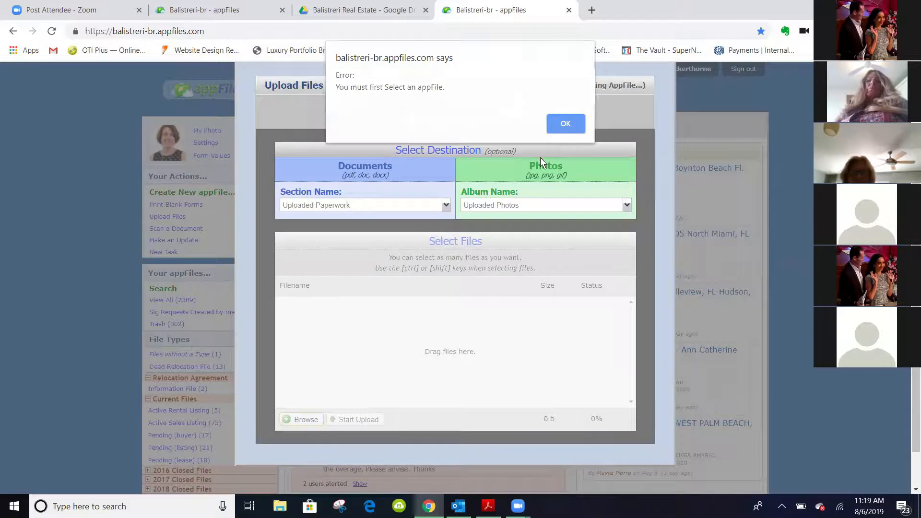
{"action": "left_click", "coordinate": [563, 127]}
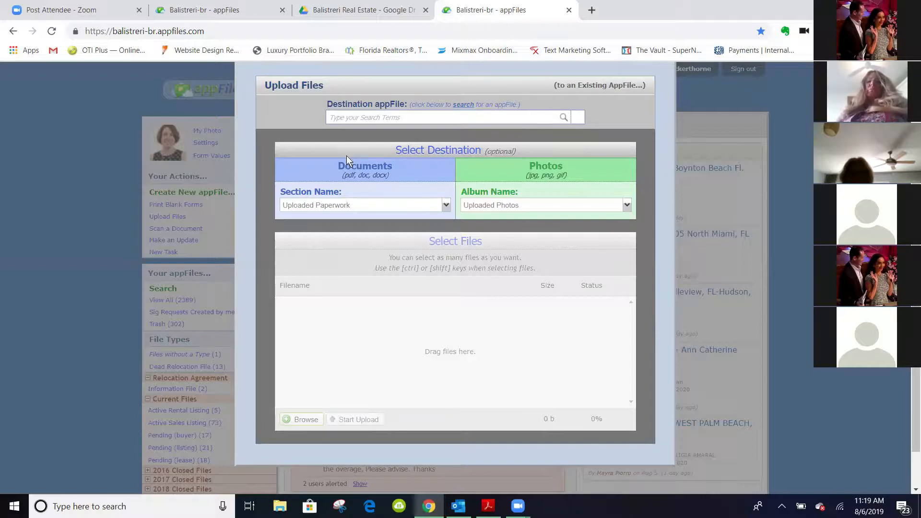
{"action": "left_click", "coordinate": [446, 207]}
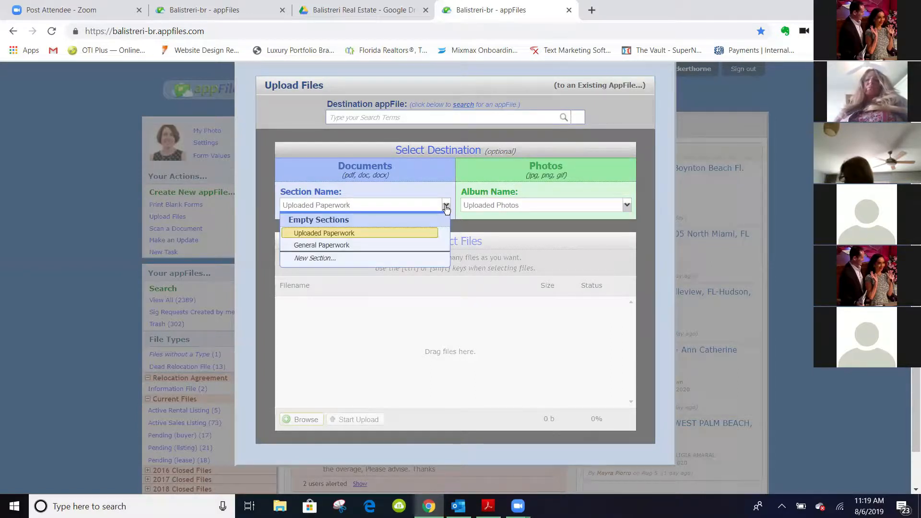
{"action": "left_click", "coordinate": [446, 207]}
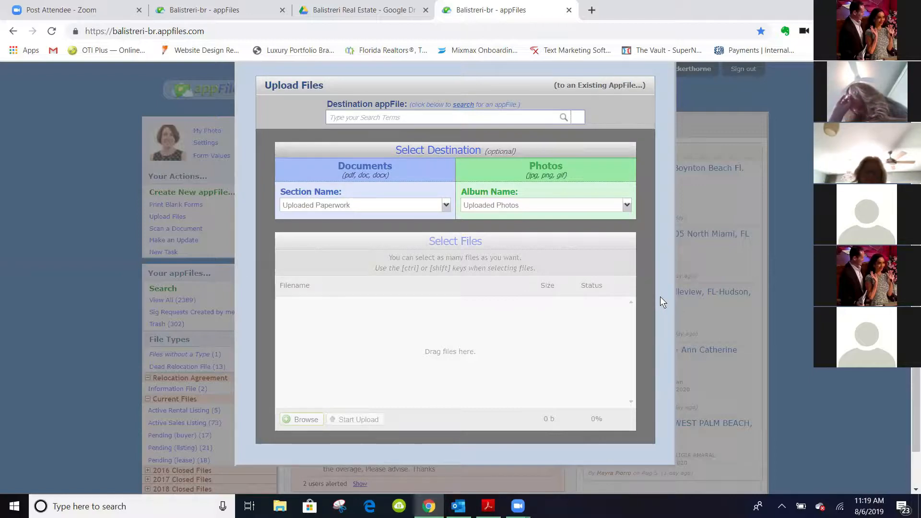
{"action": "scroll", "coordinate": [660, 297], "scroll_direction": "up", "scroll_amount": 3}
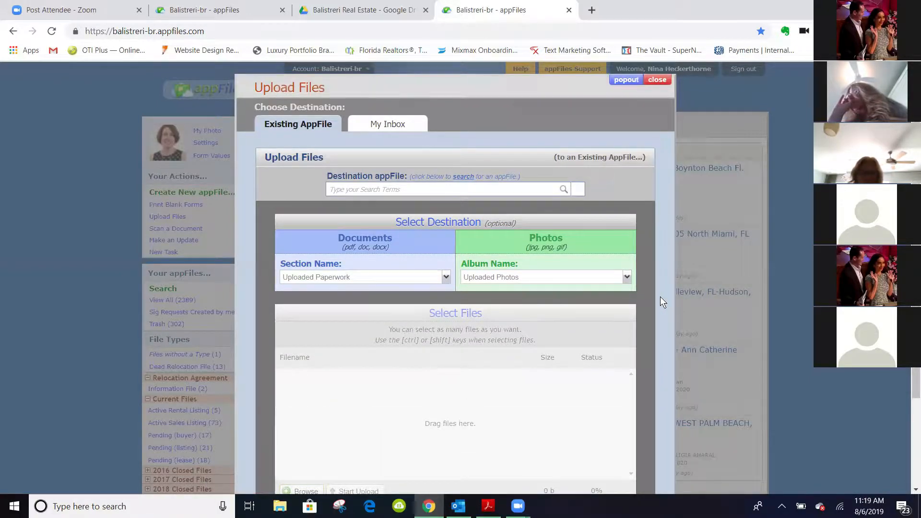
{"action": "left_click", "coordinate": [661, 81]}
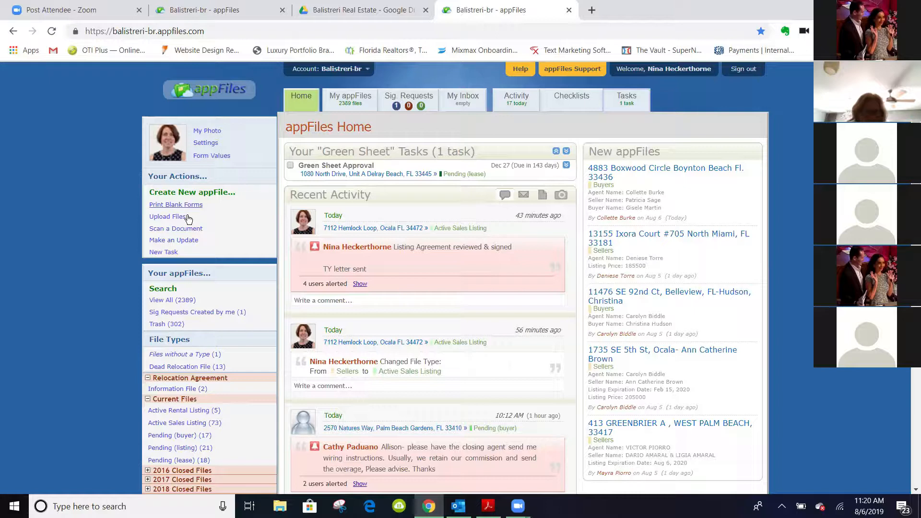
Start a new appFile from Create New appFile... in the Your Actions panel
{"action": "left_click", "coordinate": [173, 194]}
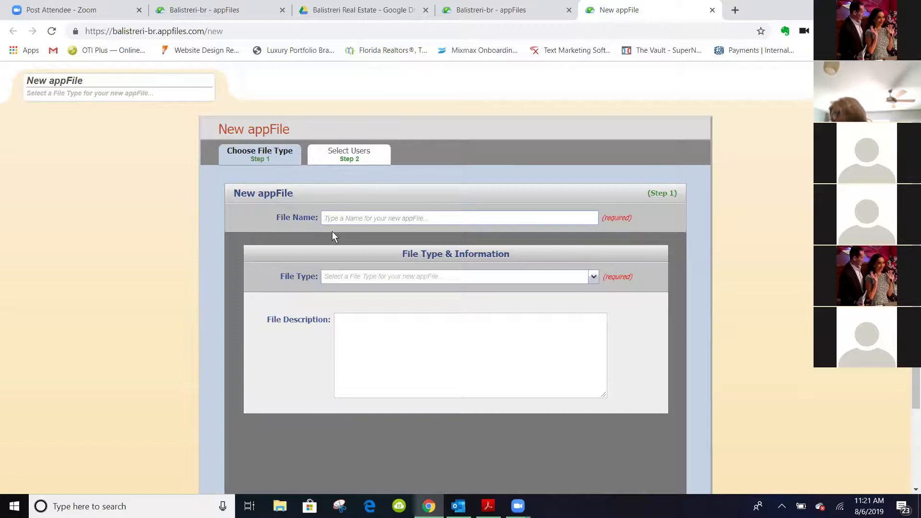
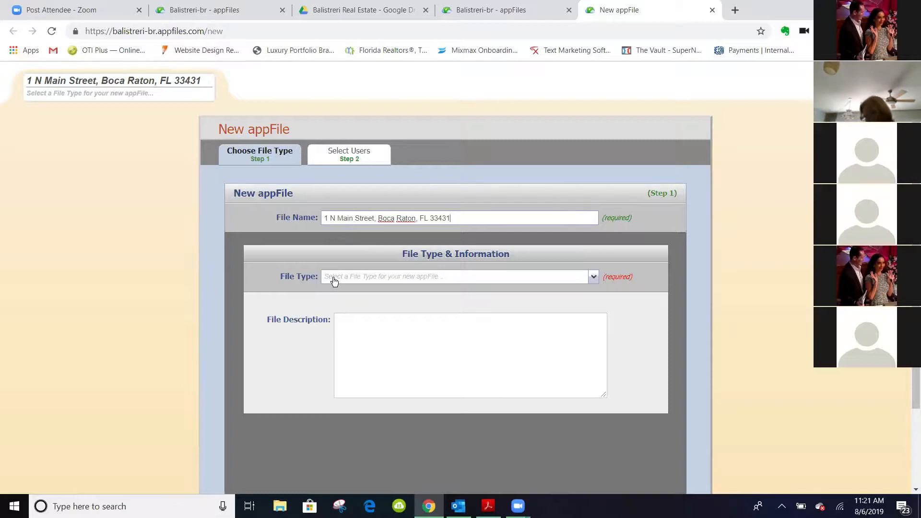
Name the new appFile with the property's full street address and set its file type to Sellers
{"action": "left_click", "coordinate": [349, 280]}
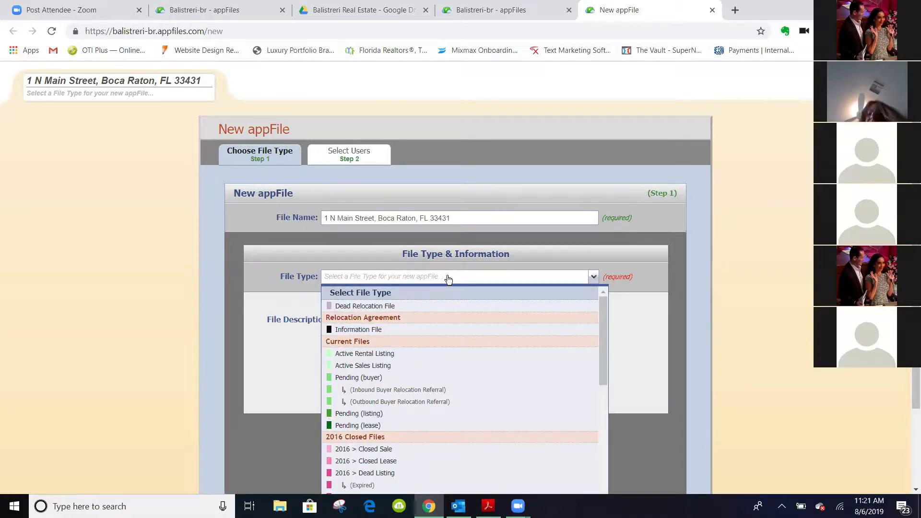
{"action": "left_click_drag", "start_coordinate": [604, 310], "coordinate": [606, 476]}
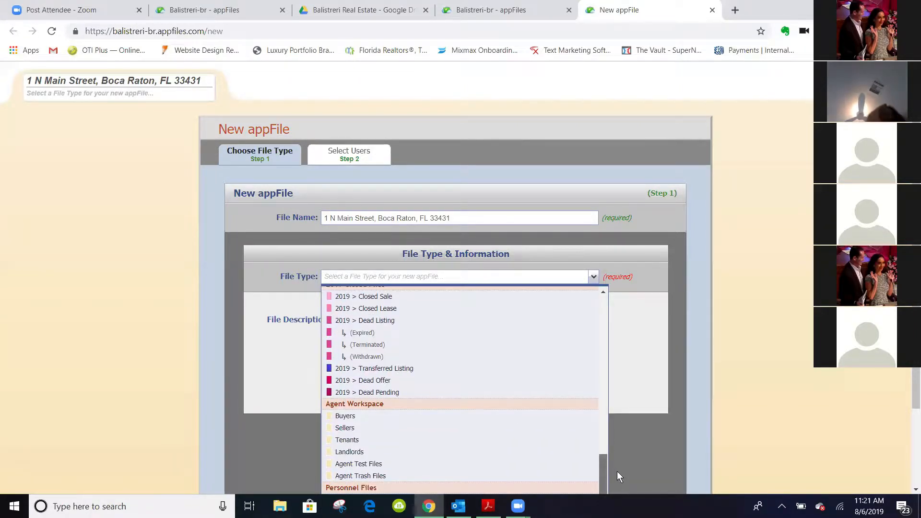
{"action": "scroll", "coordinate": [509, 457], "scroll_direction": "up", "scroll_amount": 15}
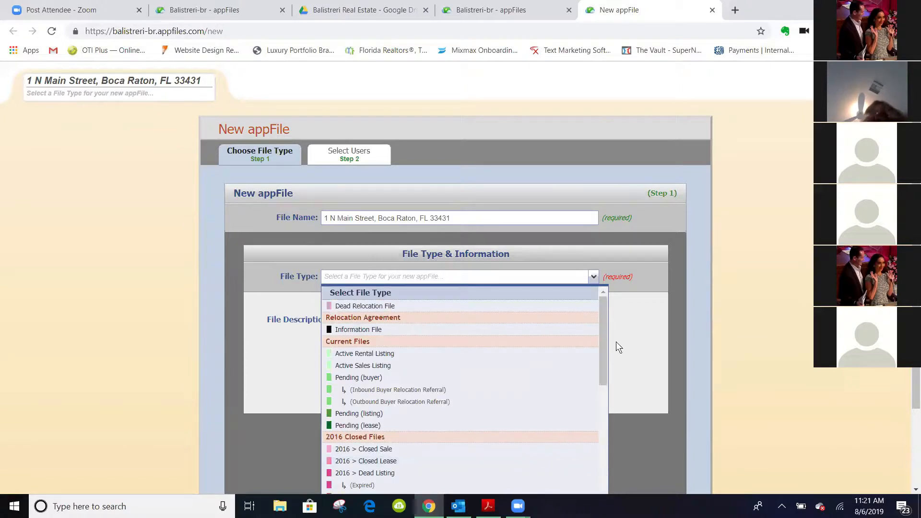
{"action": "left_click_drag", "start_coordinate": [603, 352], "coordinate": [607, 380]}
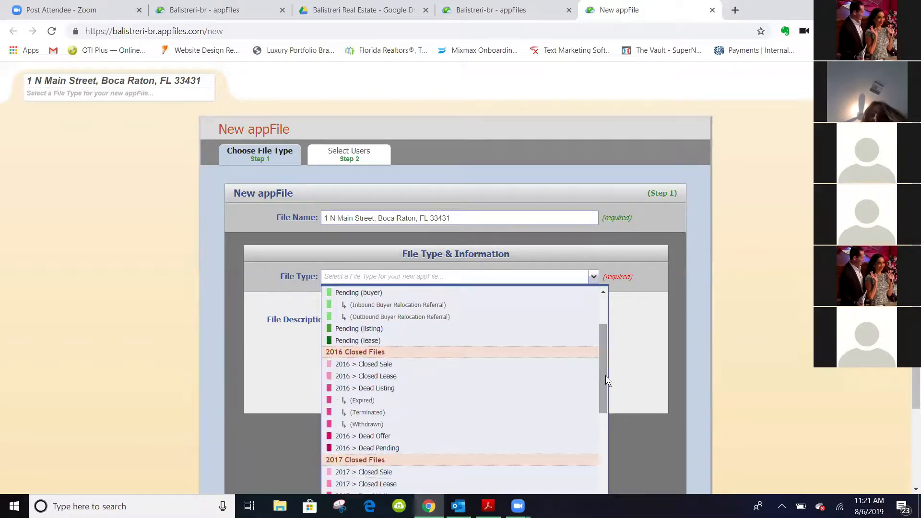
{"action": "scroll", "coordinate": [606, 375], "scroll_direction": "down", "scroll_amount": 9}
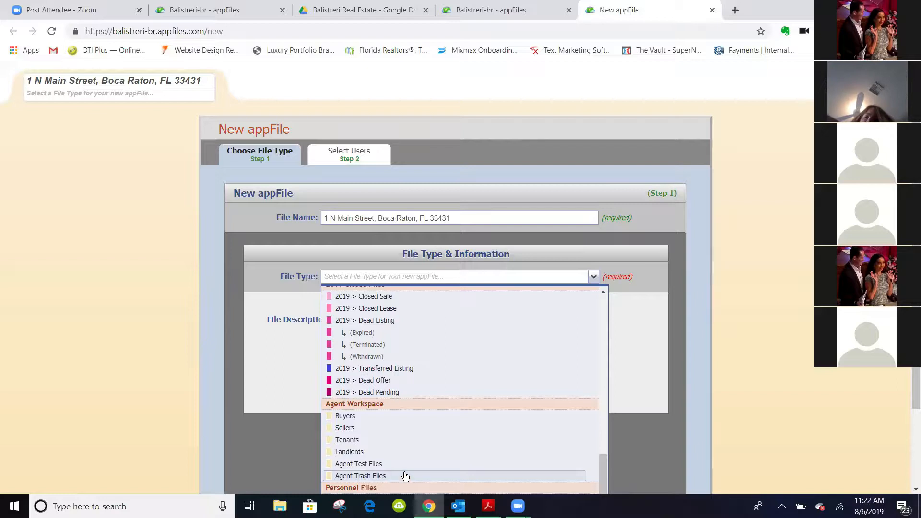
{"action": "left_click", "coordinate": [345, 428]}
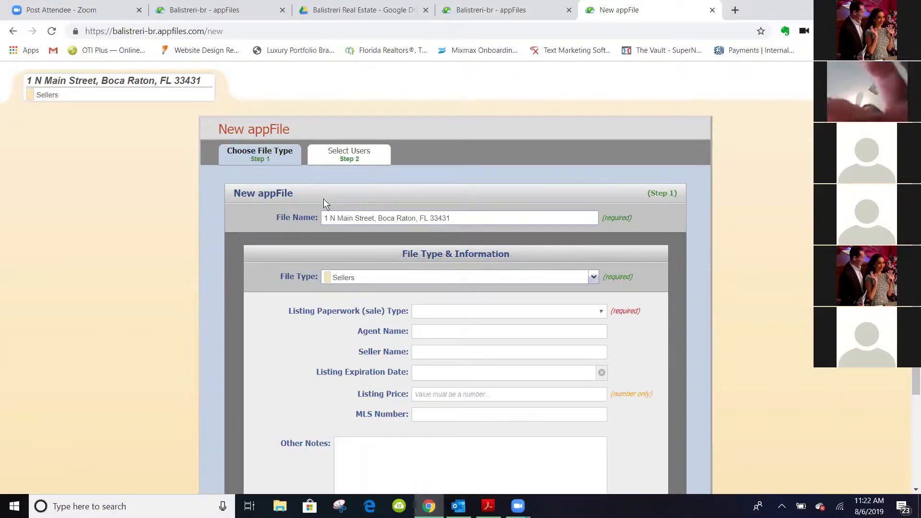
Show the choices in the Listing Paperwork (sale) Type dropdown
{"action": "left_click", "coordinate": [482, 311]}
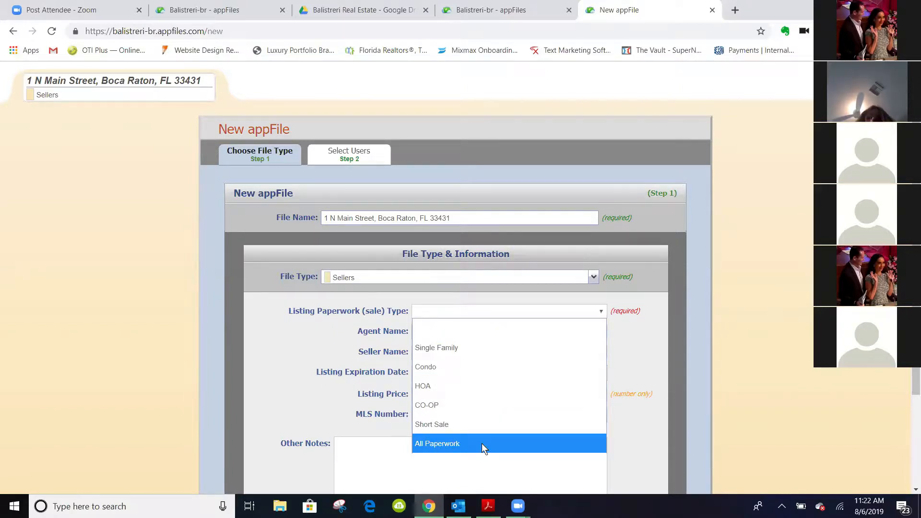
Choose Single Family as the listing paperwork type and enter the listing agent's full name
{"action": "left_click", "coordinate": [461, 347]}
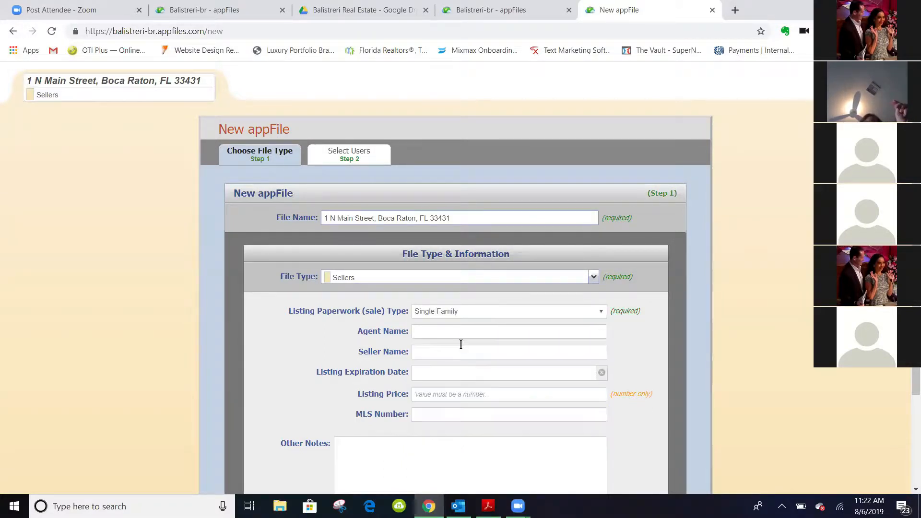
{"action": "left_click", "coordinate": [451, 332]}
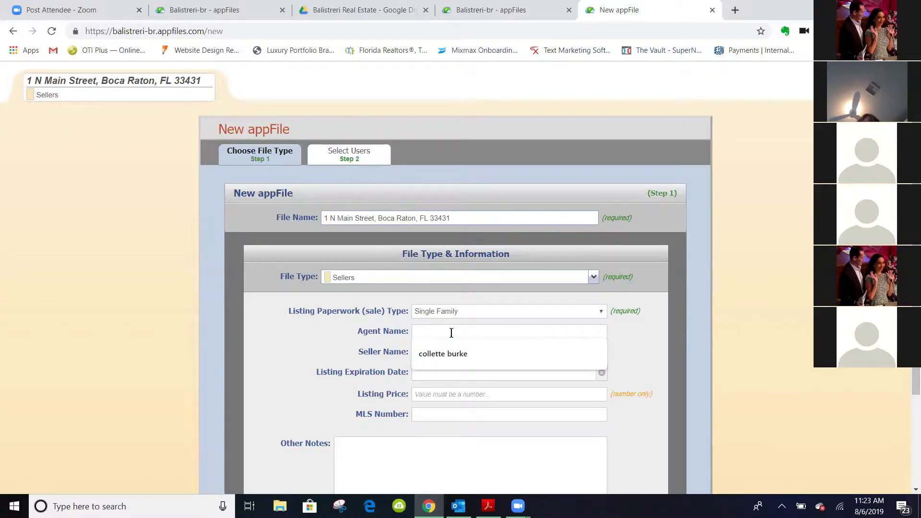
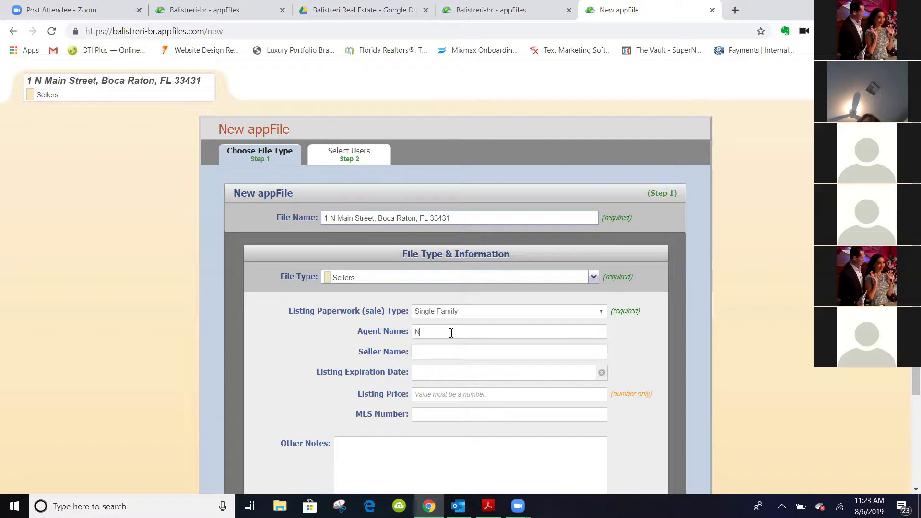
{"action": "left_click", "coordinate": [450, 356]}
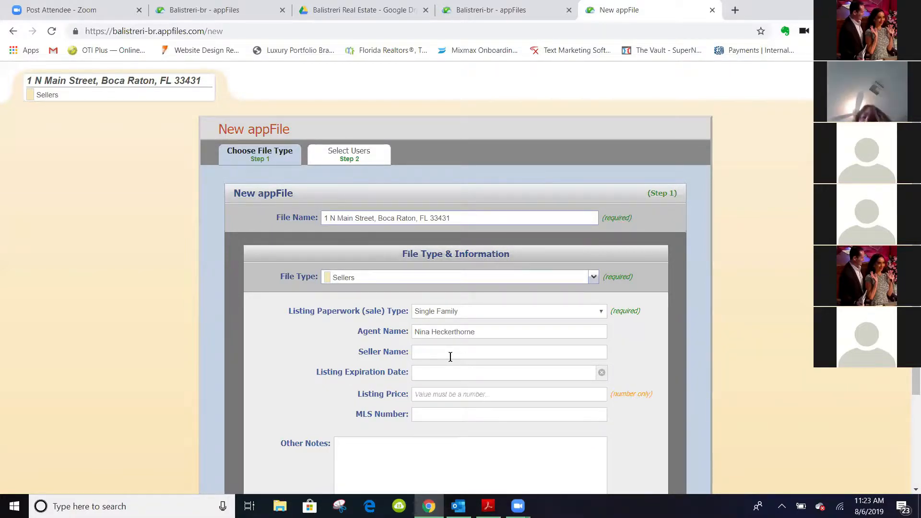
{"action": "left_click", "coordinate": [450, 357]}
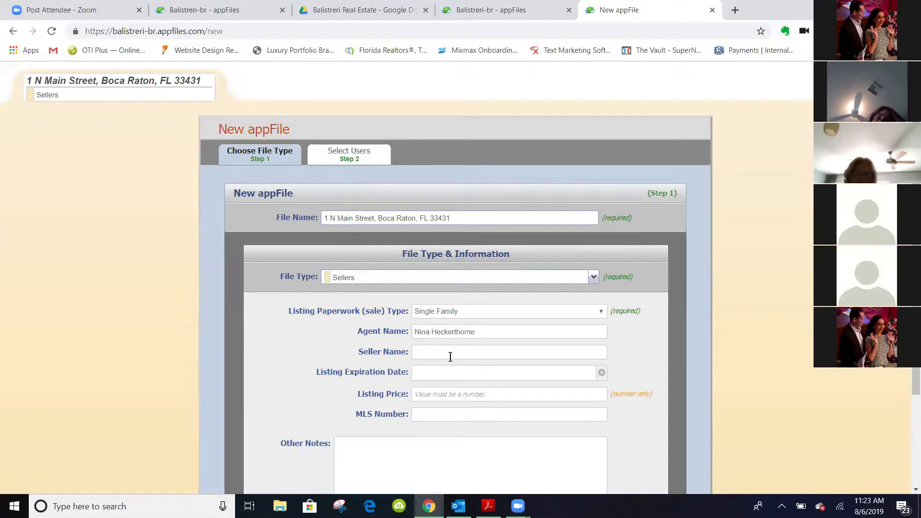
Type the seller's full name into the Seller Name field
{"action": "left_click", "coordinate": [450, 357]}
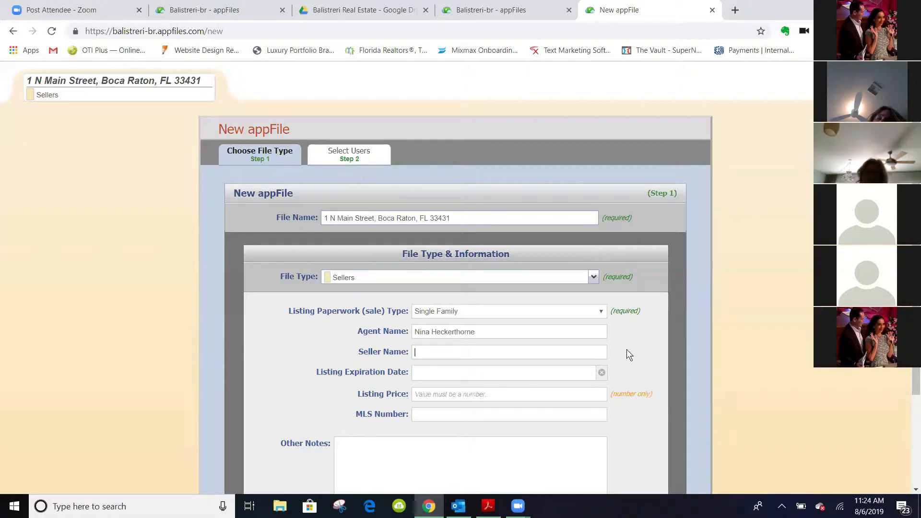
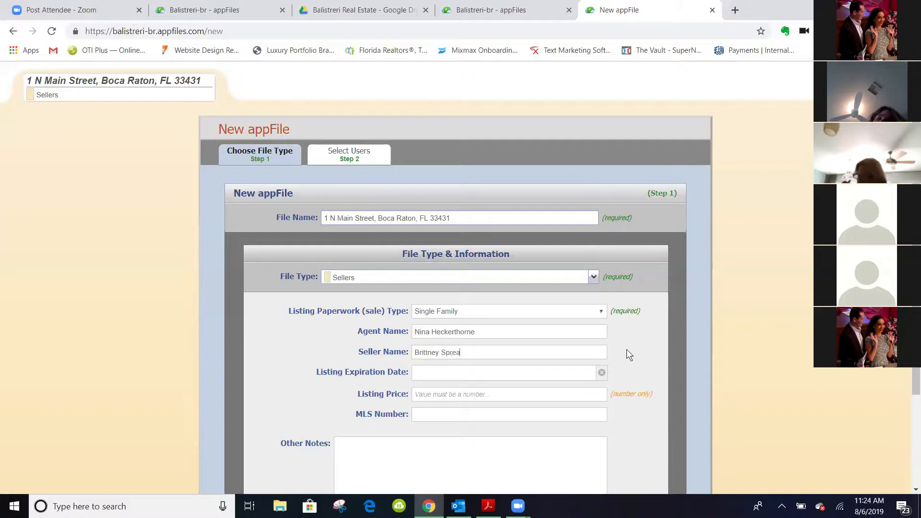
Pick Aug 6, 2020 as the Listing Expiration Date in the calendar picker
{"action": "left_click", "coordinate": [527, 378]}
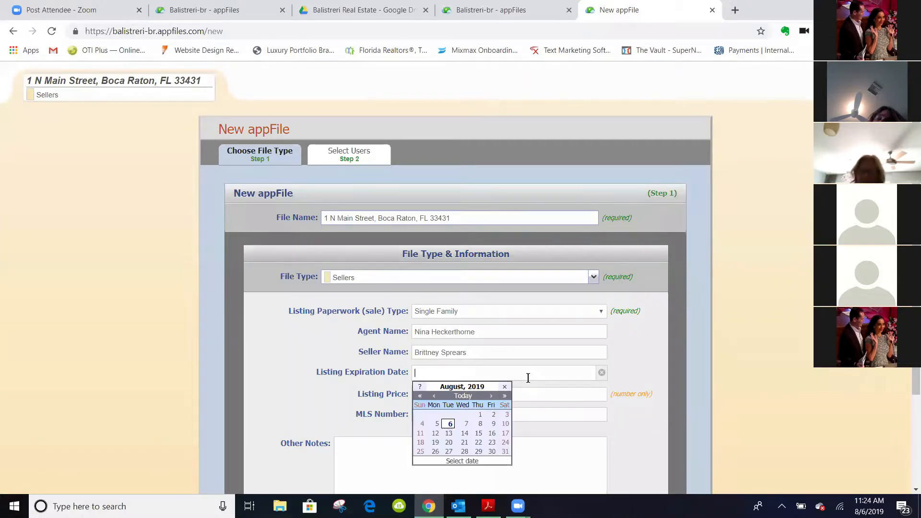
{"action": "left_click", "coordinate": [492, 396]}
{"action": "left_click", "coordinate": [492, 396]}
{"action": "left_click", "coordinate": [492, 396]}
{"action": "left_click", "coordinate": [492, 396]}
{"action": "left_click", "coordinate": [491, 395]}
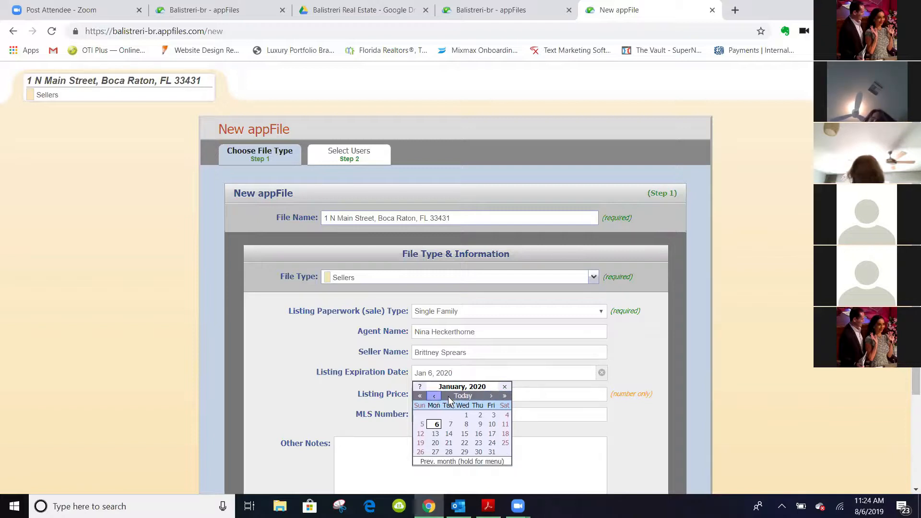
{"action": "left_click", "coordinate": [491, 396]}
{"action": "left_click", "coordinate": [492, 396]}
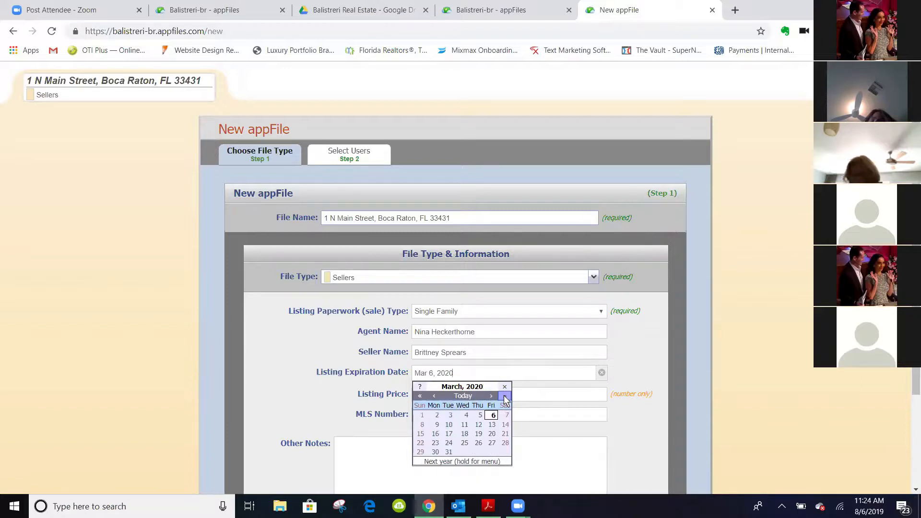
{"action": "left_click", "coordinate": [504, 397]}
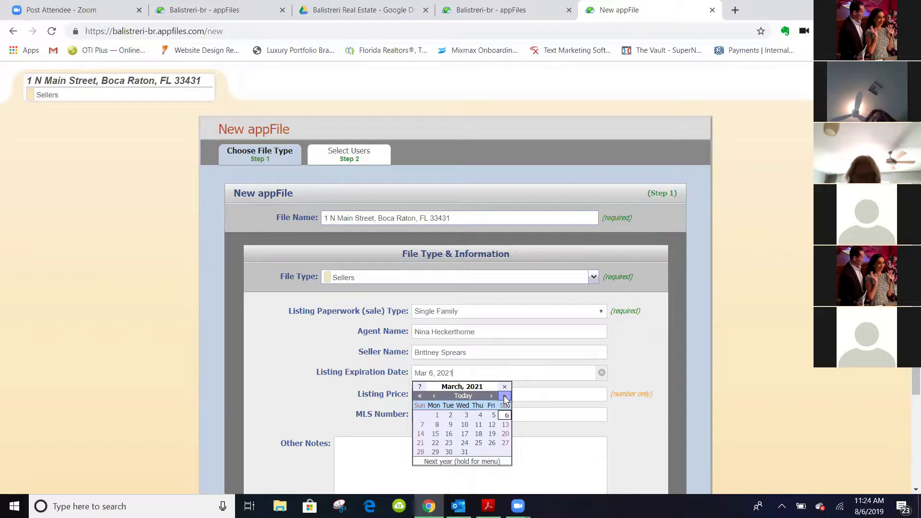
{"action": "left_click", "coordinate": [421, 397]}
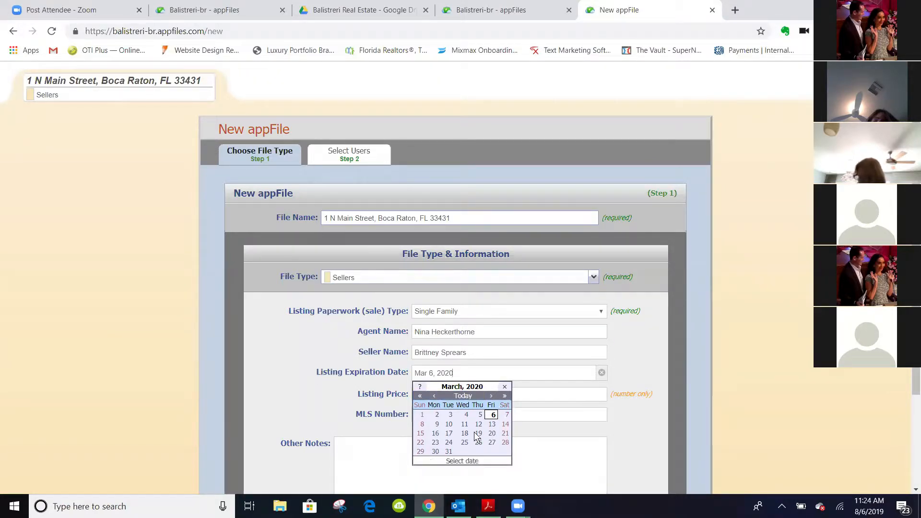
{"action": "left_click", "coordinate": [437, 398]}
{"action": "left_click", "coordinate": [466, 398]}
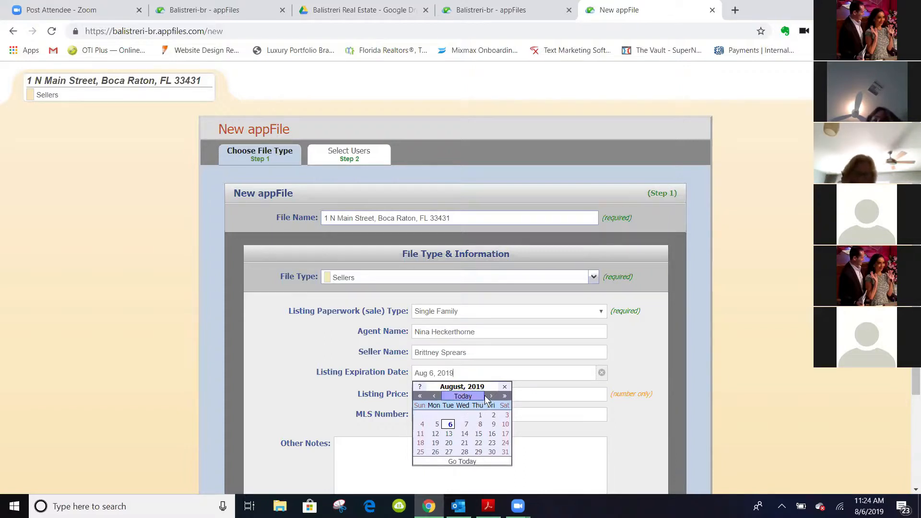
{"action": "left_click", "coordinate": [504, 396]}
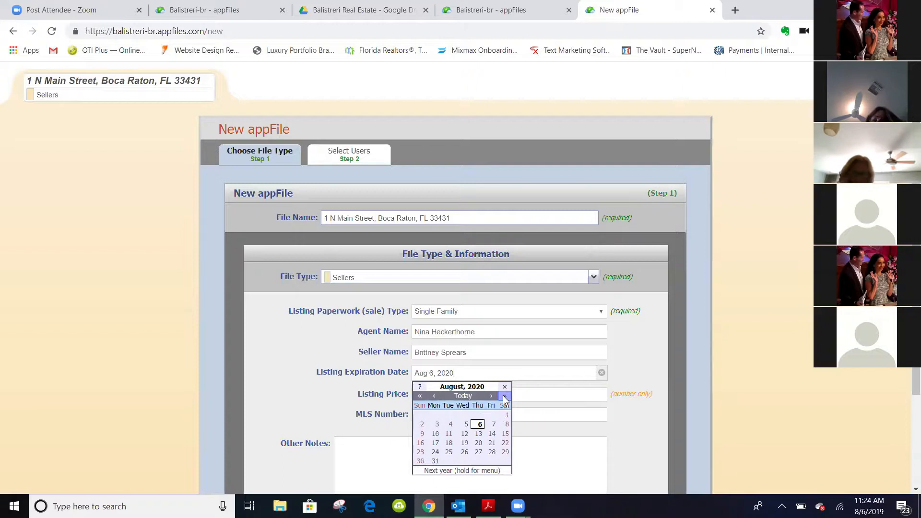
{"action": "left_click", "coordinate": [480, 424]}
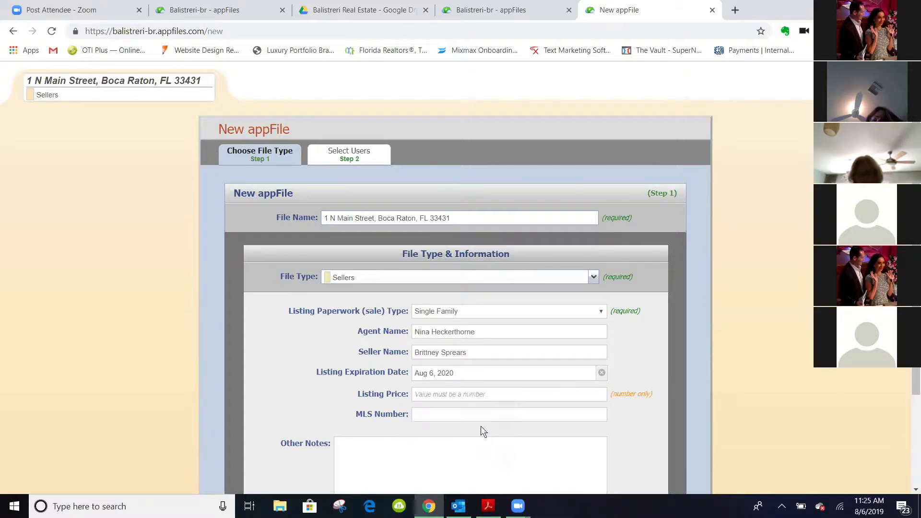
{"action": "left_click", "coordinate": [445, 394]}
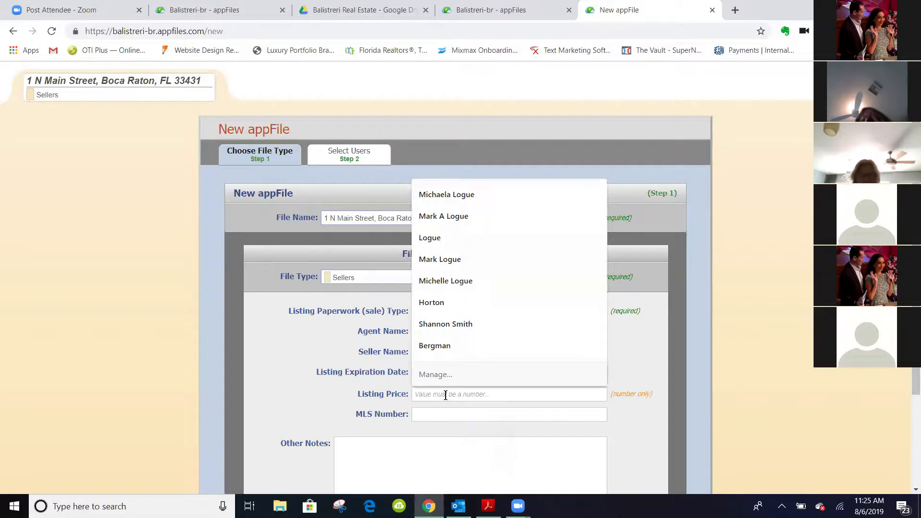
Enter a Listing Price of 1500000 and leave the MLS Number empty
{"action": "type", "text": "1"}
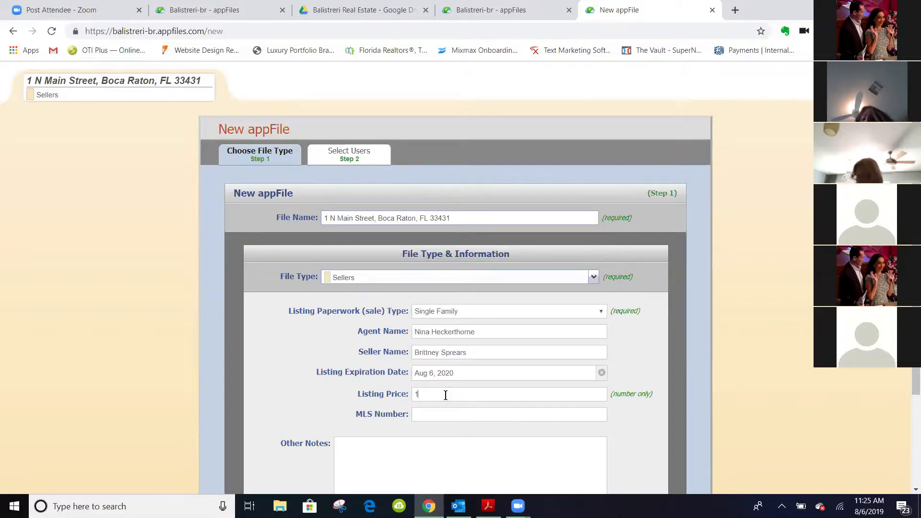
{"action": "type", "text": "50000000"}
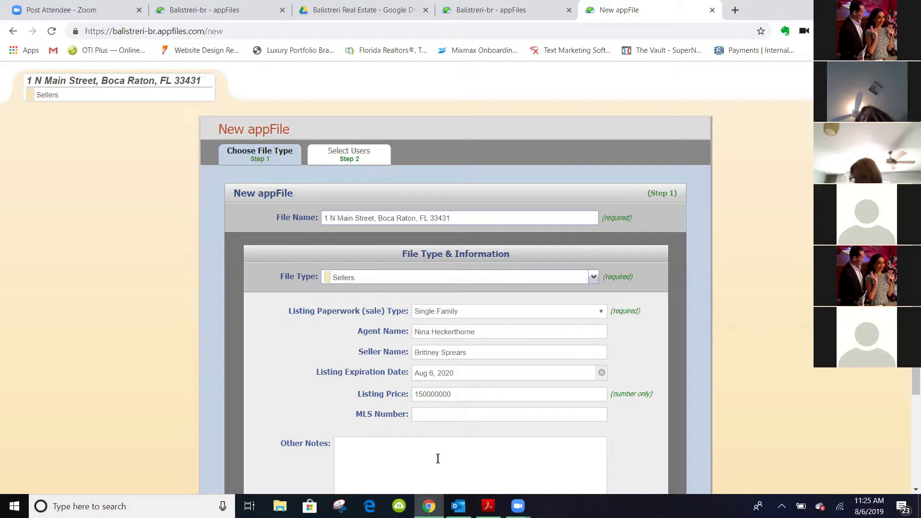
{"action": "left_click", "coordinate": [436, 415]}
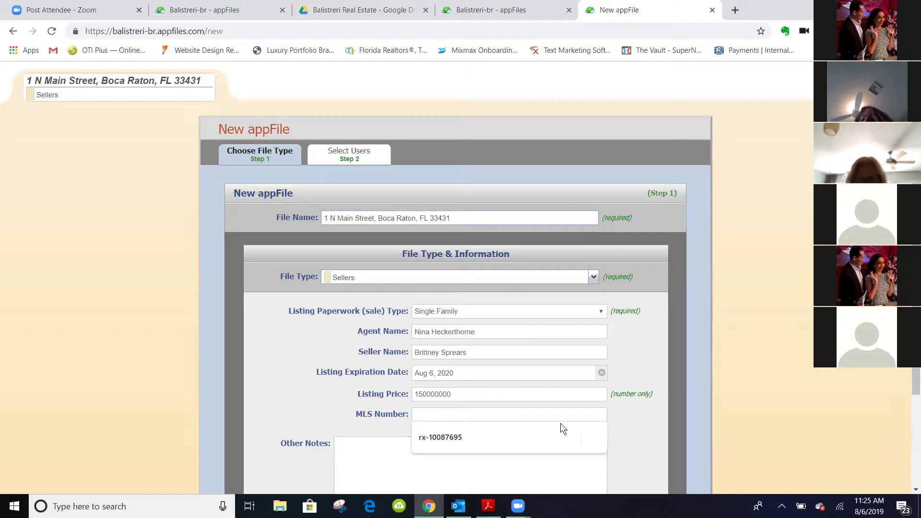
{"action": "left_click", "coordinate": [605, 418]}
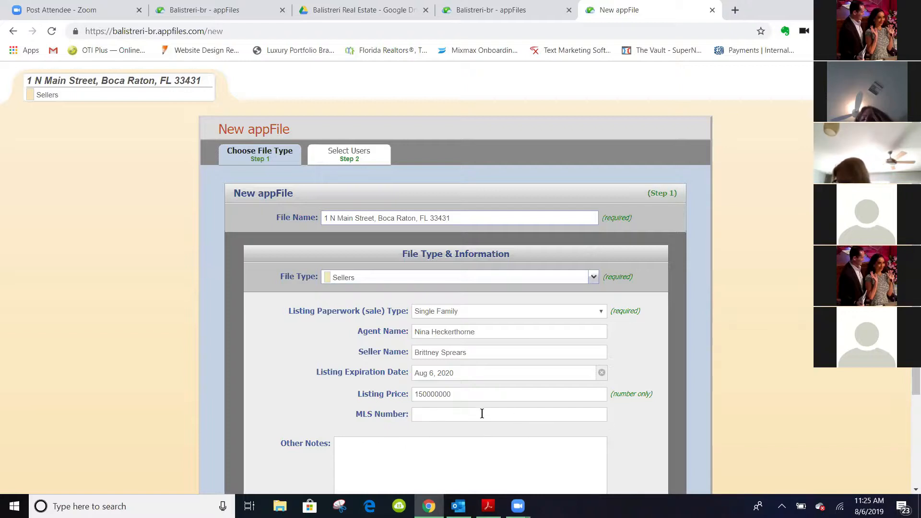
{"action": "scroll", "coordinate": [609, 421], "scroll_direction": "down", "scroll_amount": 3}
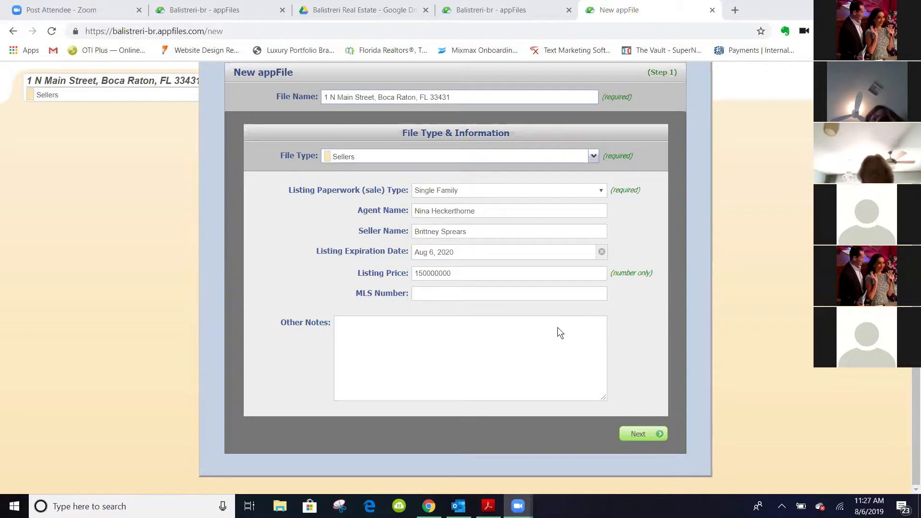
Advance to Step 2: Select Users and review both user access lists
{"action": "left_click", "coordinate": [638, 435]}
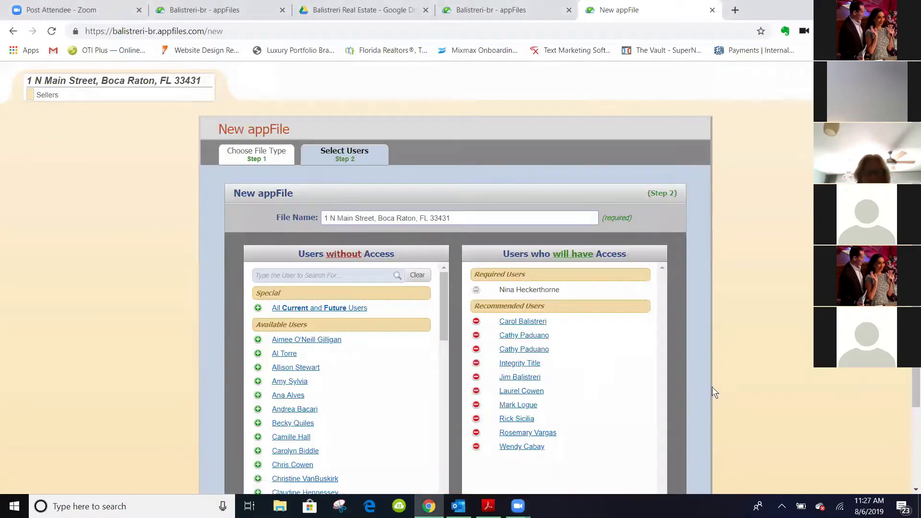
{"action": "scroll", "coordinate": [702, 271], "scroll_direction": "down", "scroll_amount": 2}
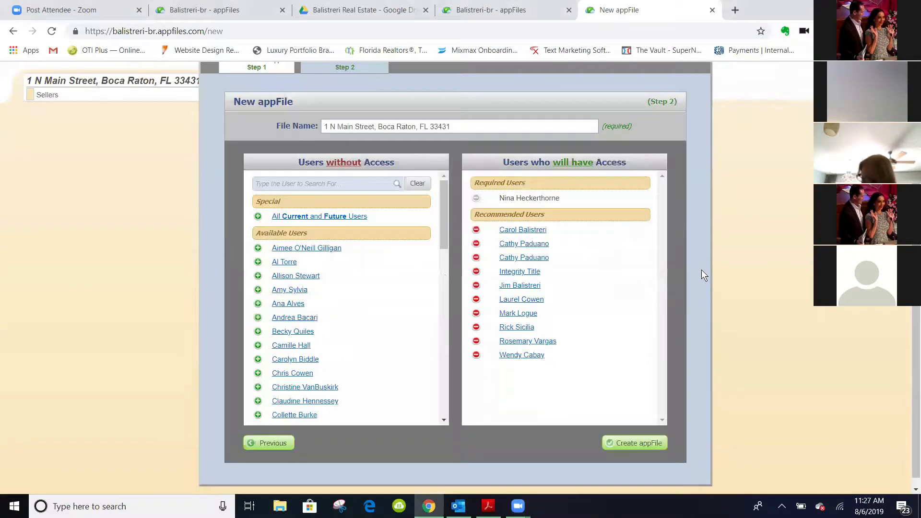
{"action": "scroll", "coordinate": [702, 275], "scroll_direction": "up", "scroll_amount": 2}
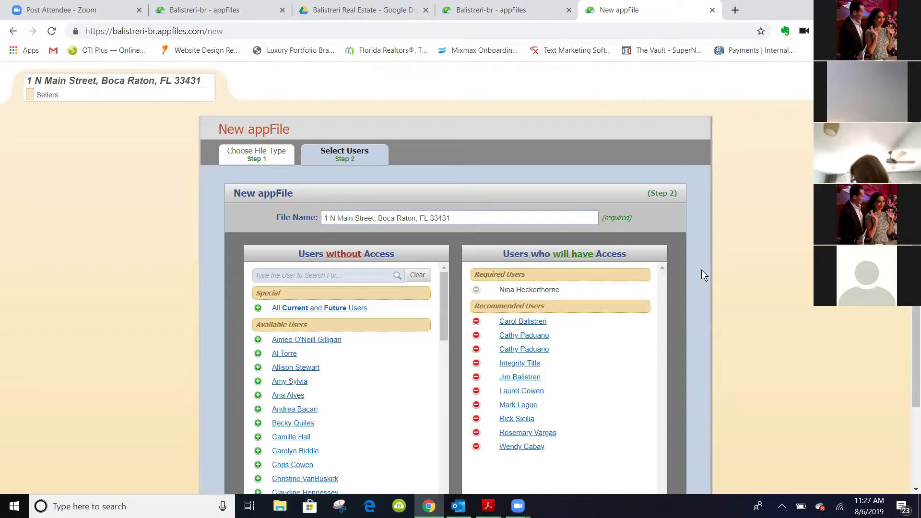
{"action": "scroll", "coordinate": [701, 269], "scroll_direction": "down", "scroll_amount": 2}
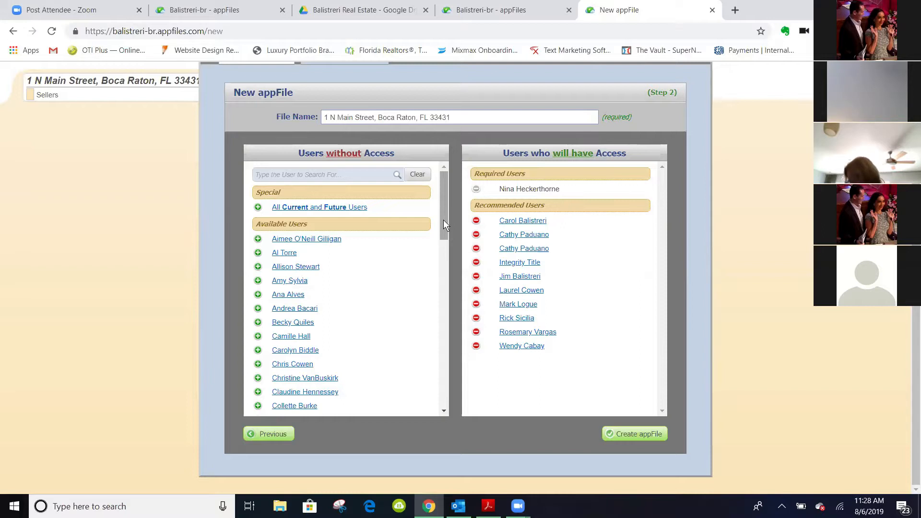
Add two more users from Users without Access to Selected Users, then create the appFile
{"action": "left_click_drag", "start_coordinate": [444, 222], "coordinate": [287, 271]}
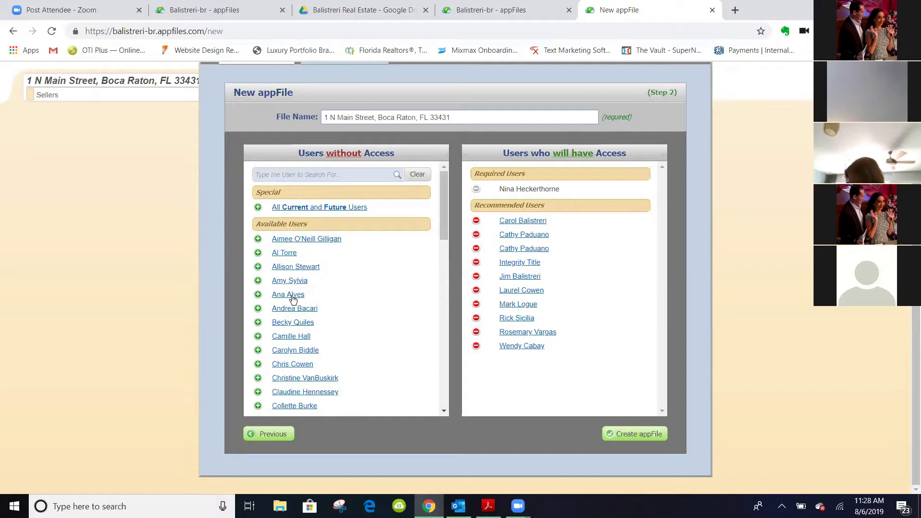
{"action": "scroll", "coordinate": [321, 335], "scroll_direction": "down", "scroll_amount": 1}
{"action": "scroll", "coordinate": [320, 335], "scroll_direction": "down", "scroll_amount": 3}
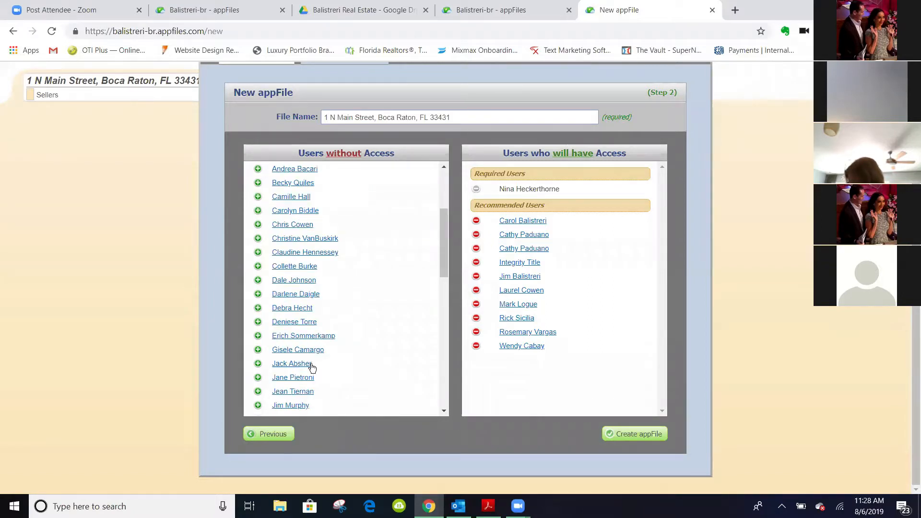
{"action": "left_click", "coordinate": [289, 377]}
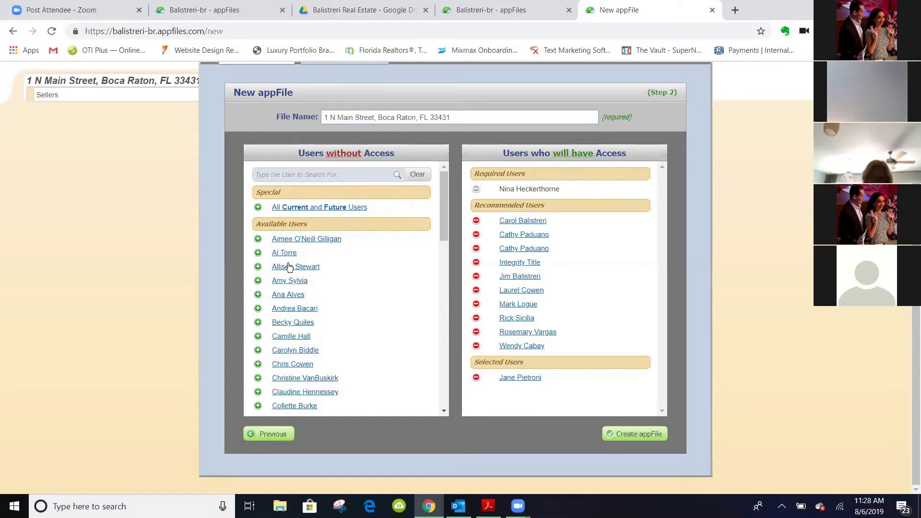
{"action": "left_click", "coordinate": [288, 294]}
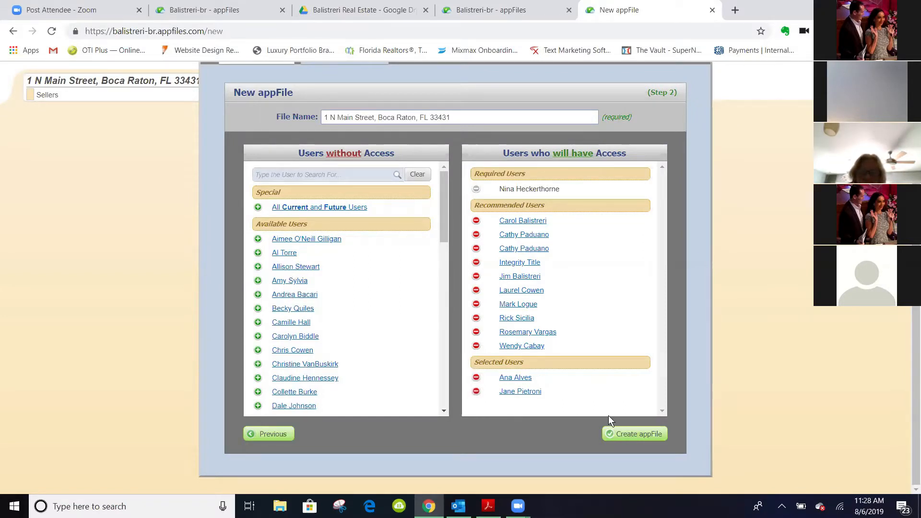
{"action": "left_click", "coordinate": [641, 434]}
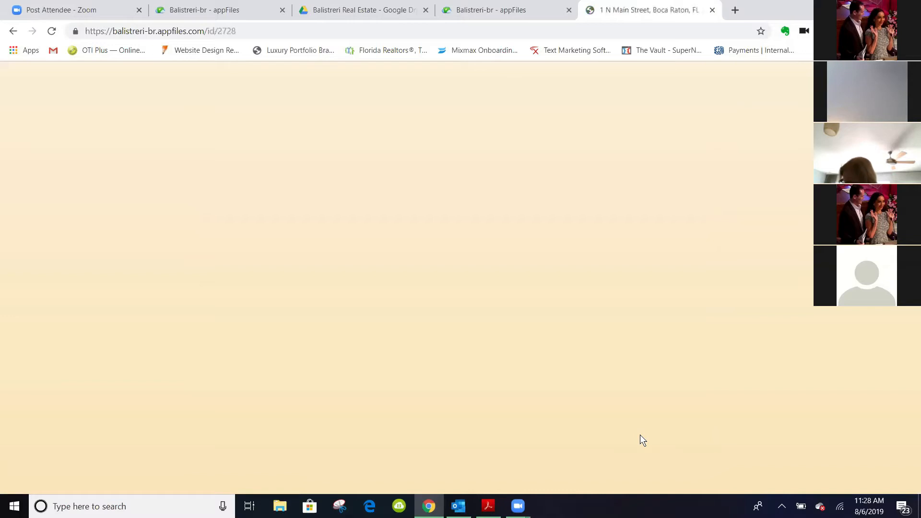